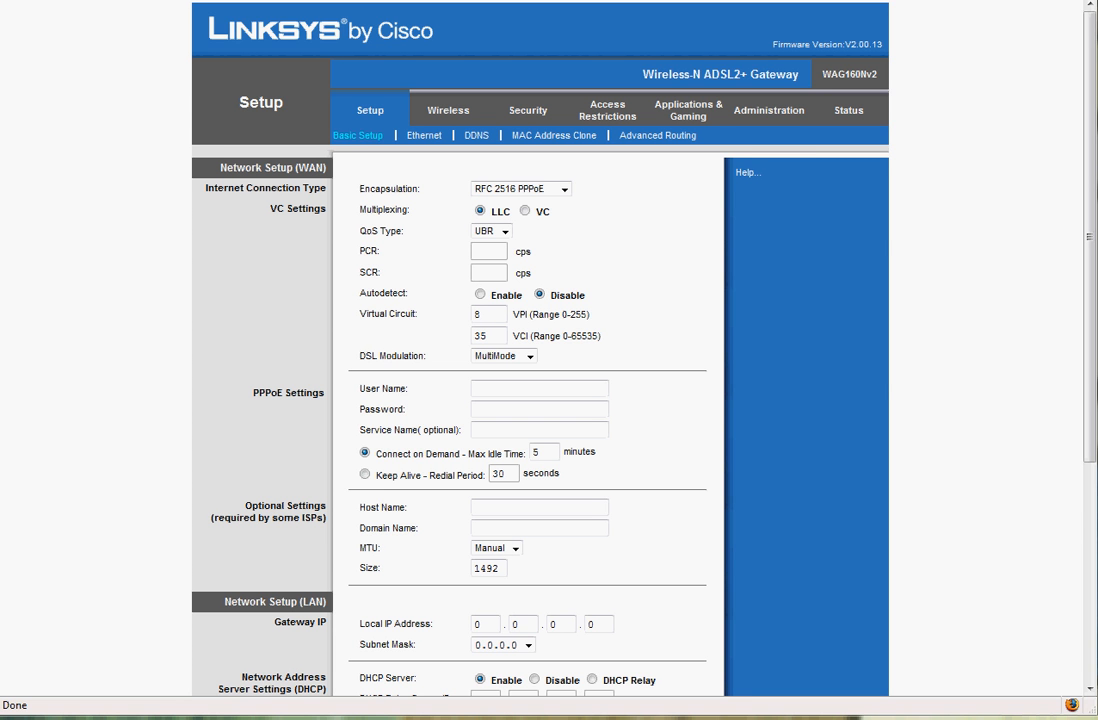
# Switch to Notepad and examine the sample MAC address and the alternative terms listed beneath it.
pyautogui.hotkey('alt', 'Tab')
pyautogui.moveTo(434, 238); pyautogui.dragTo(430, 122)
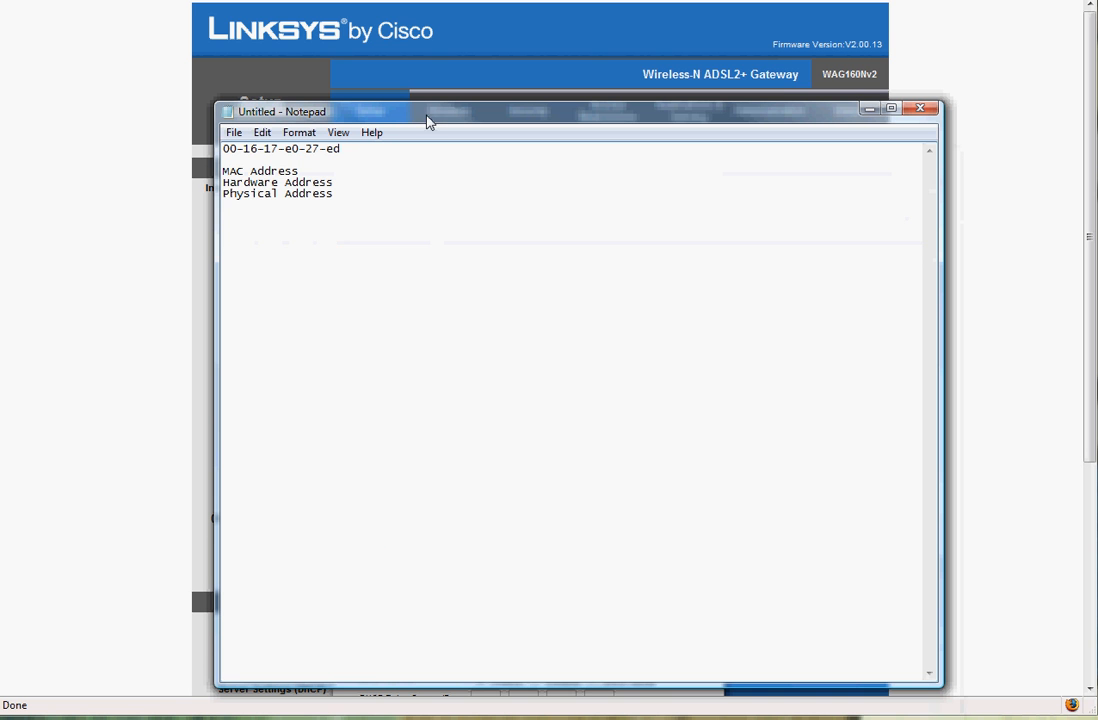
pyautogui.moveTo(222, 148); pyautogui.dragTo(345, 150)
pyautogui.click(345, 164)
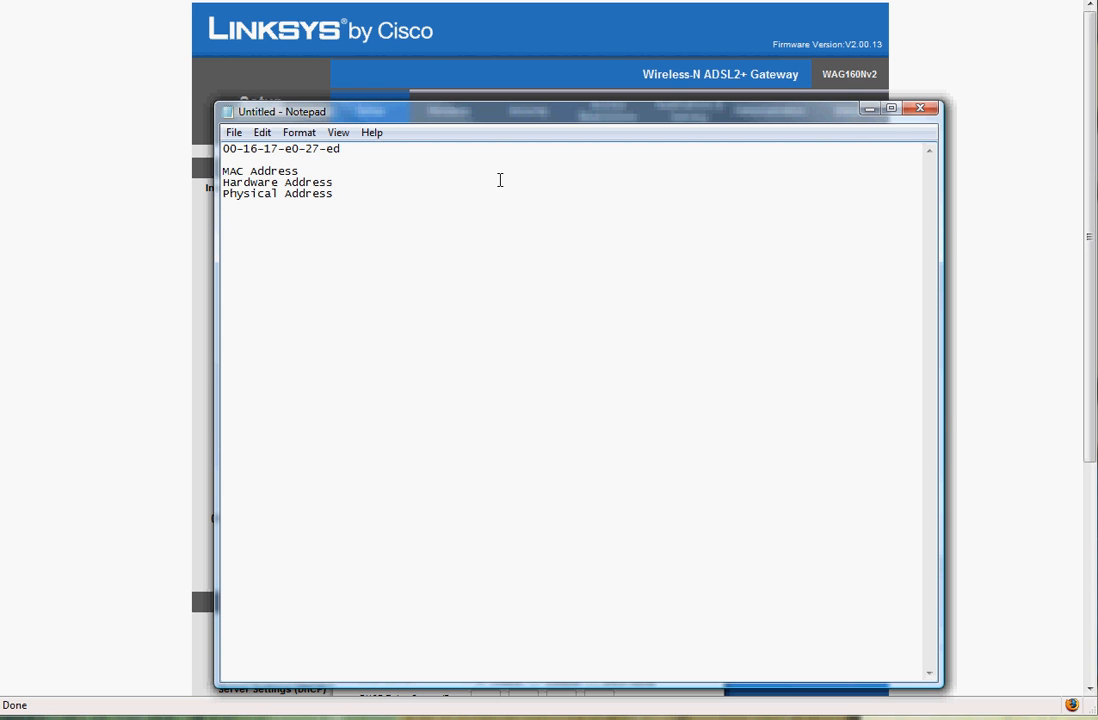
pyautogui.click(868, 109)
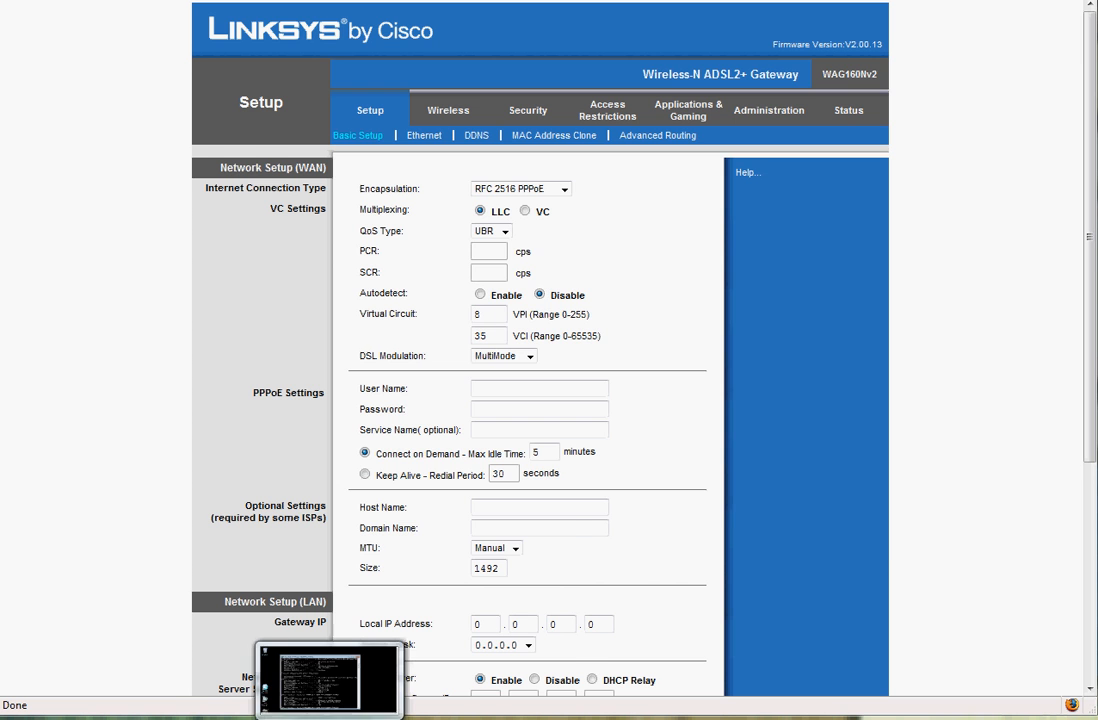
# Switch to the robco7 Remote Desktop session and open a command prompt there by running cmd.
pyautogui.click(322, 717)
pyautogui.click(739, 127)
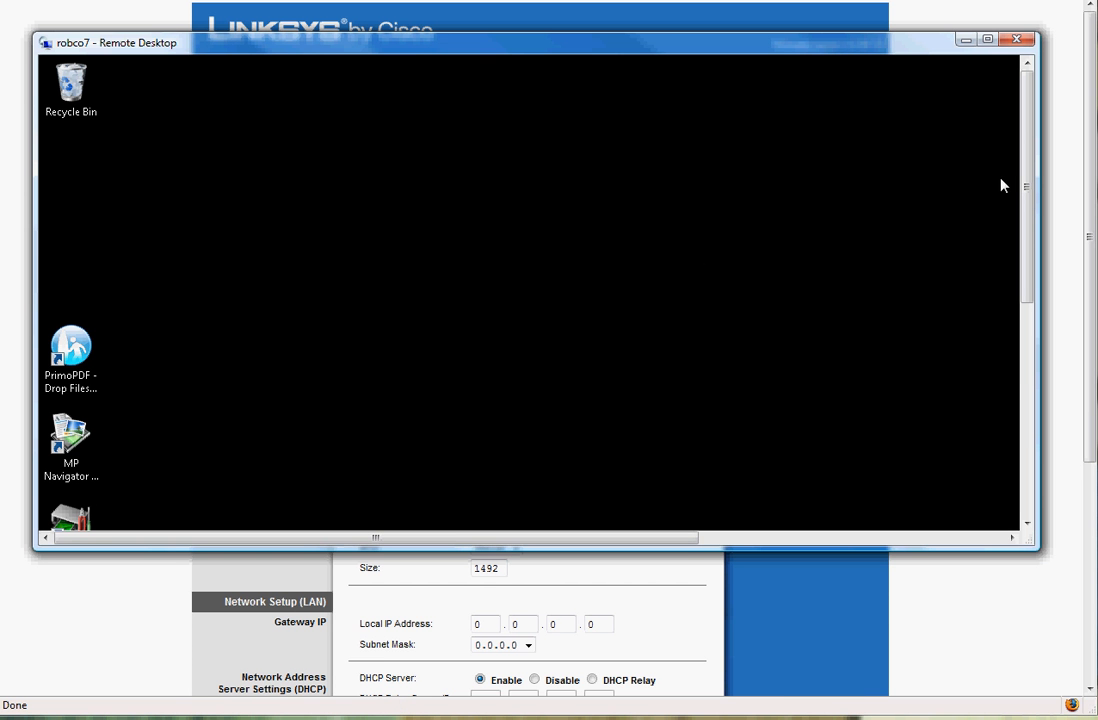
pyautogui.moveTo(1027, 176); pyautogui.dragTo(1027, 433)
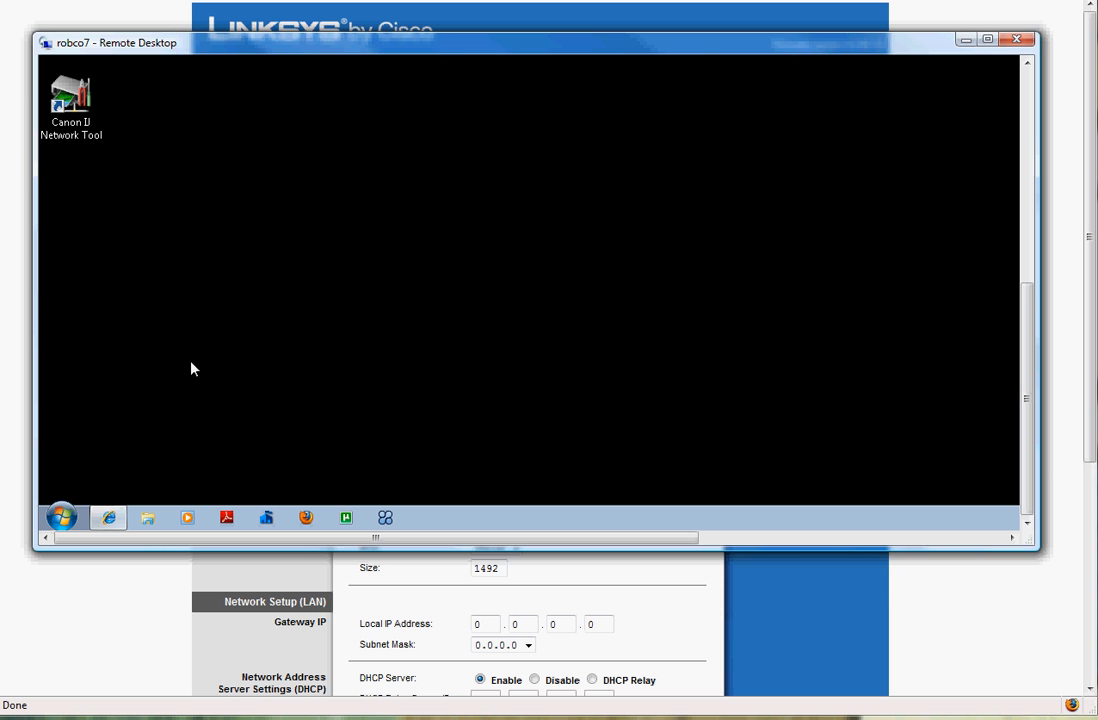
pyautogui.click(62, 517)
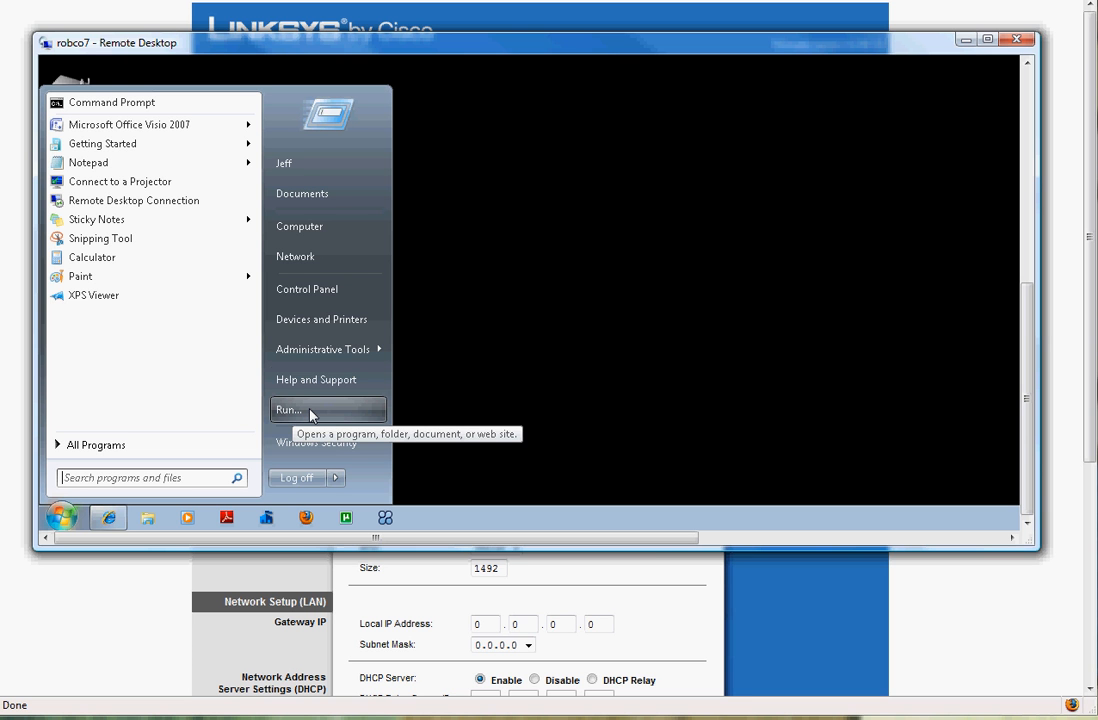
pyautogui.click(86, 445)
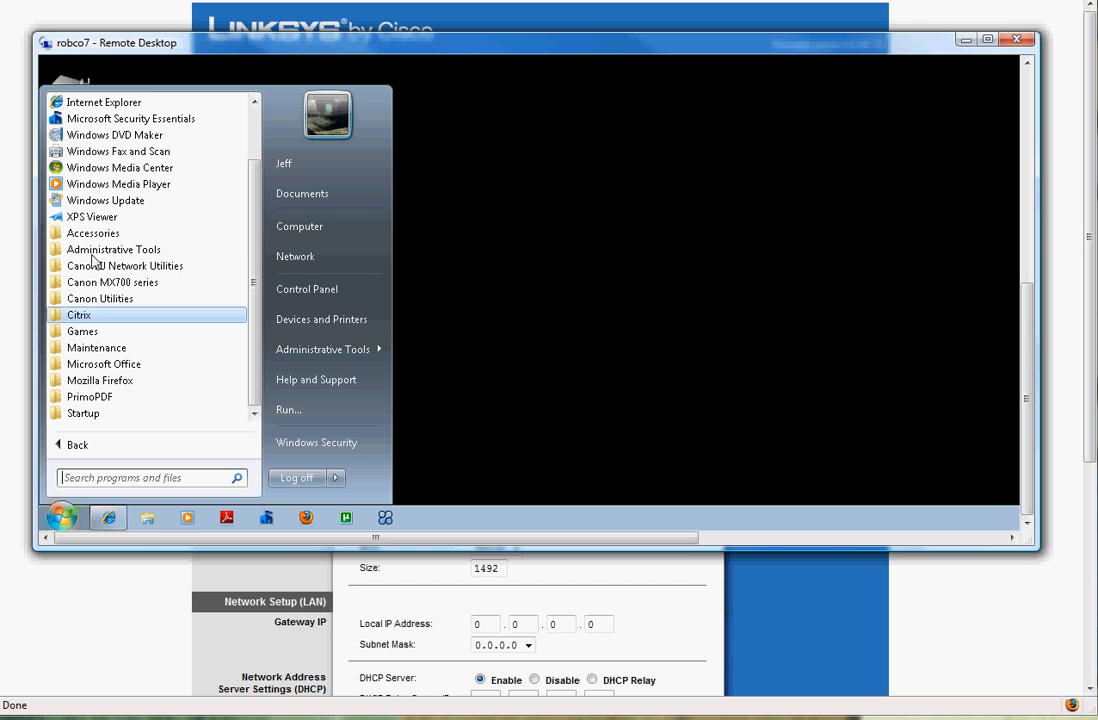
pyautogui.click(84, 233)
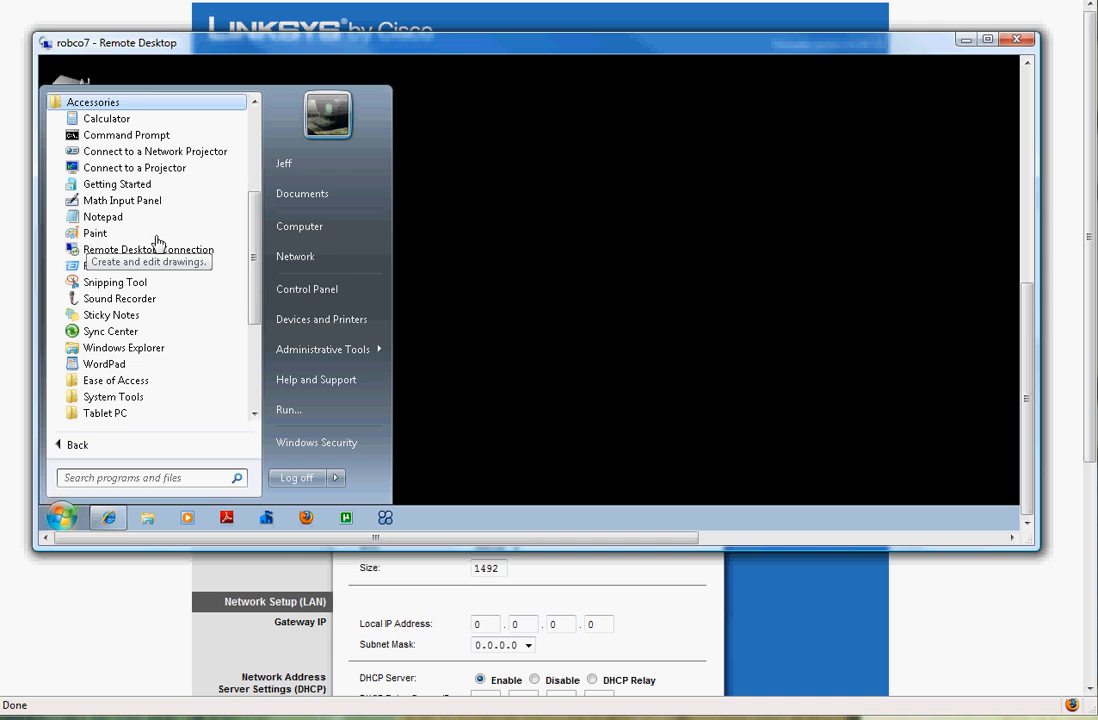
pyautogui.click(88, 267)
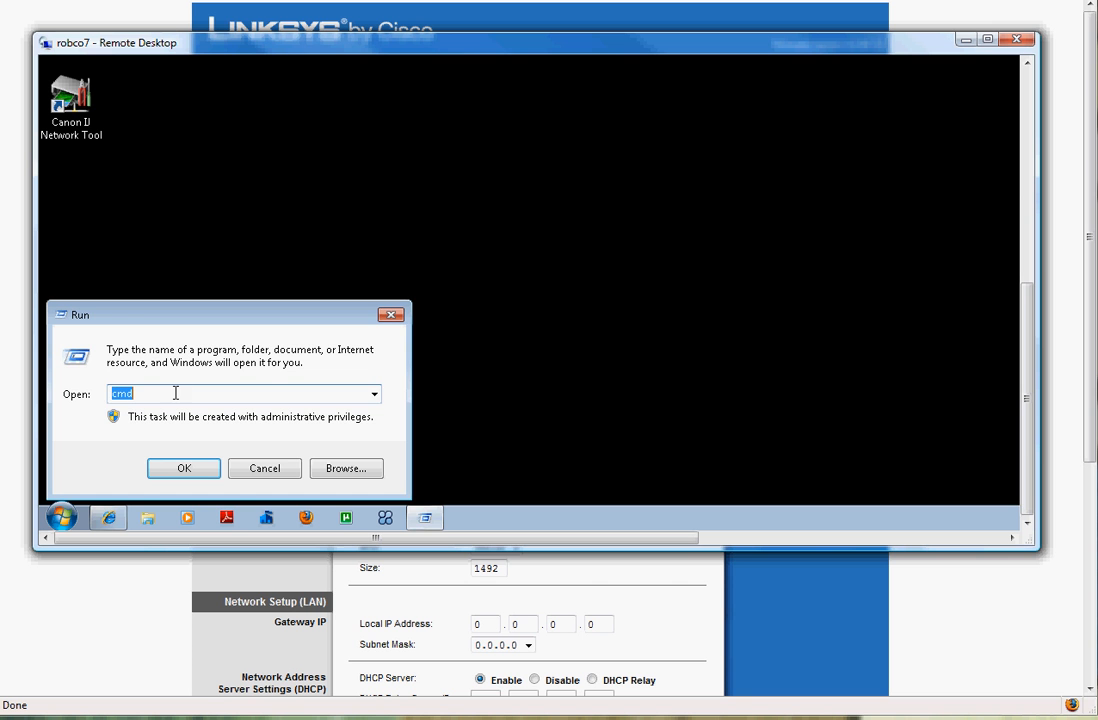
pyautogui.click(184, 468)
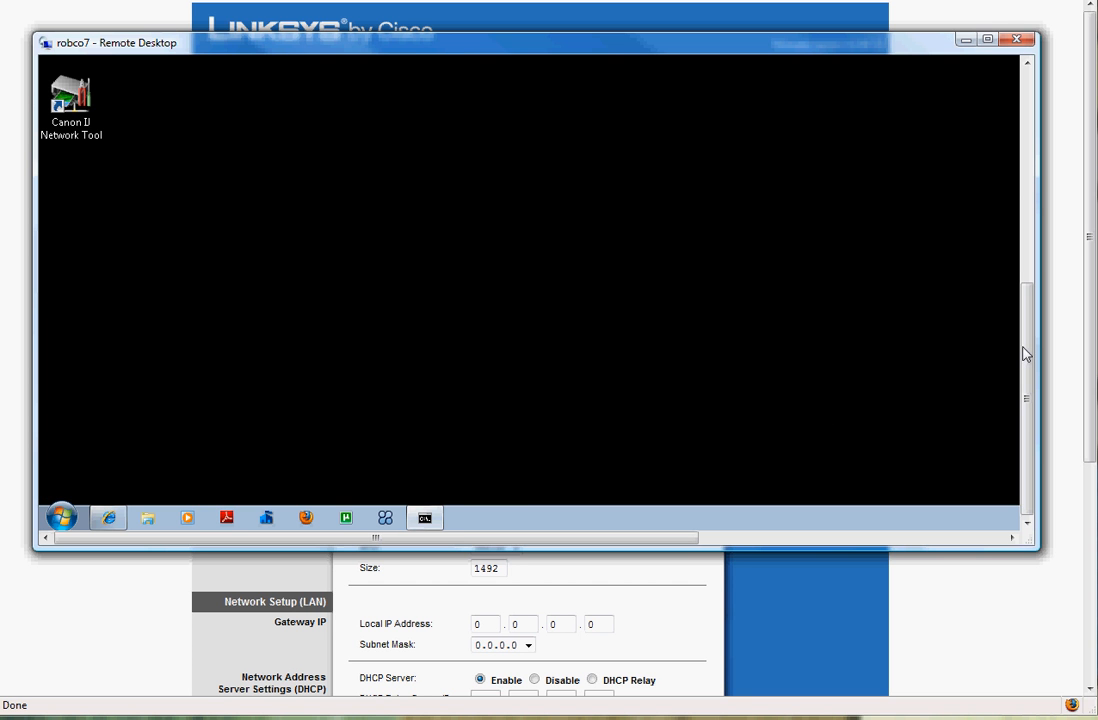
# Run ipconfig -all in the command prompt and bring the Ethernet adapters' physical addresses into view.
pyautogui.moveTo(434, 161); pyautogui.dragTo(571, 103)
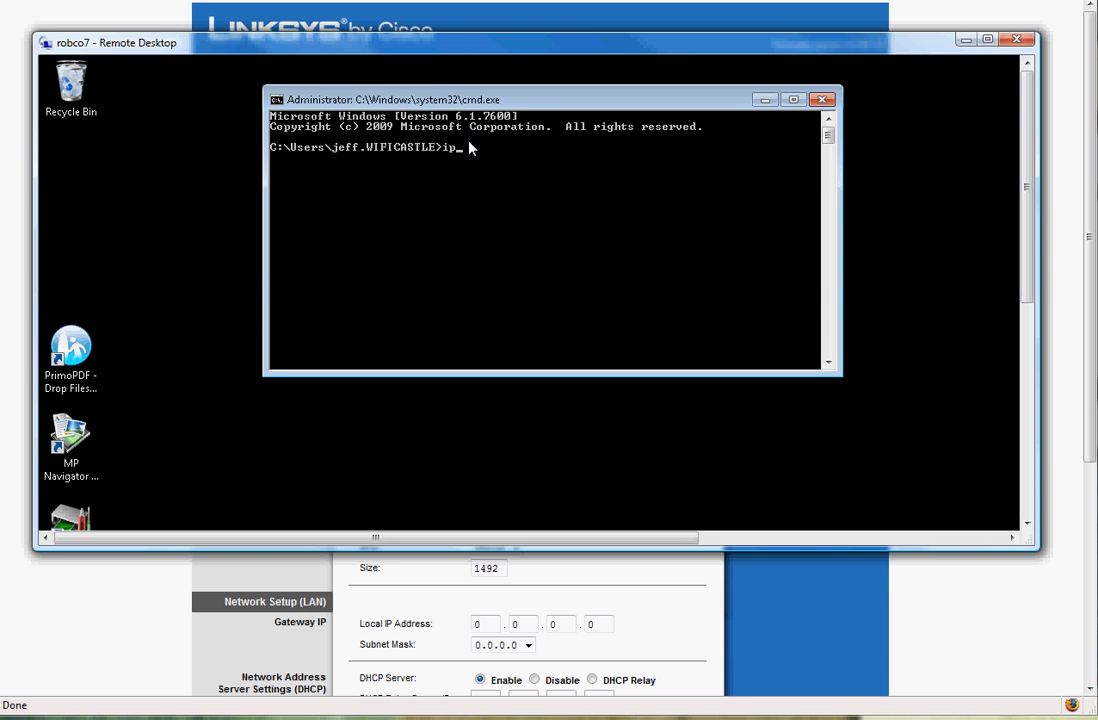
pyautogui.write('ipconfig -all')
pyautogui.press('Return')
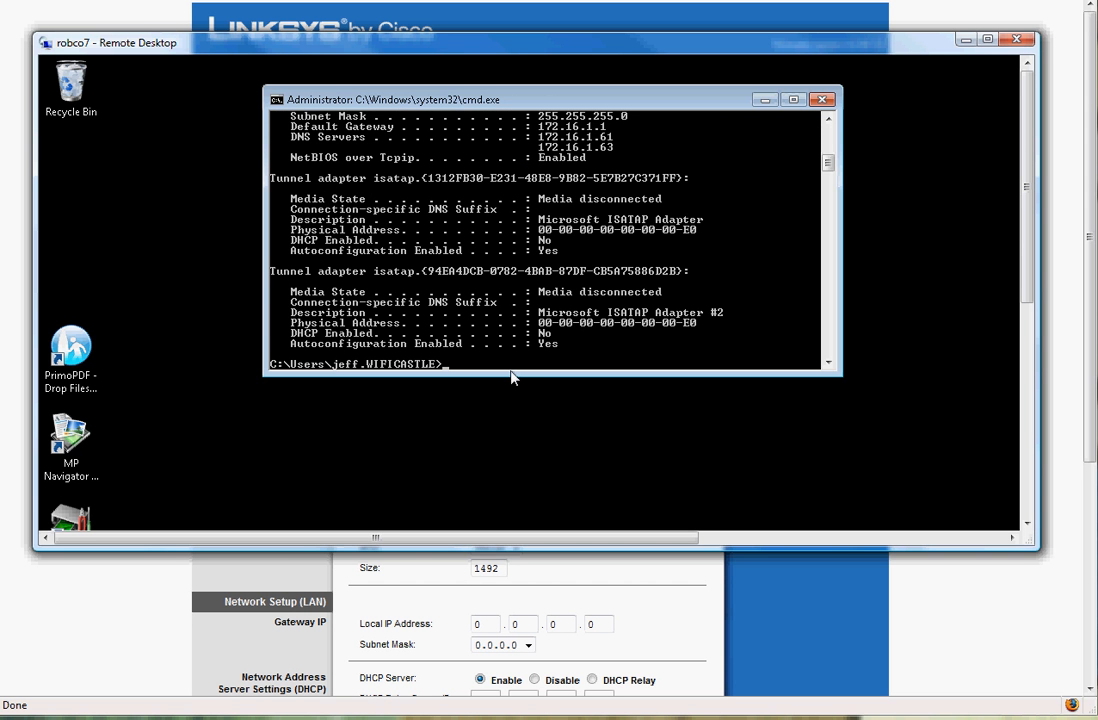
pyautogui.moveTo(511, 374); pyautogui.dragTo(515, 488)
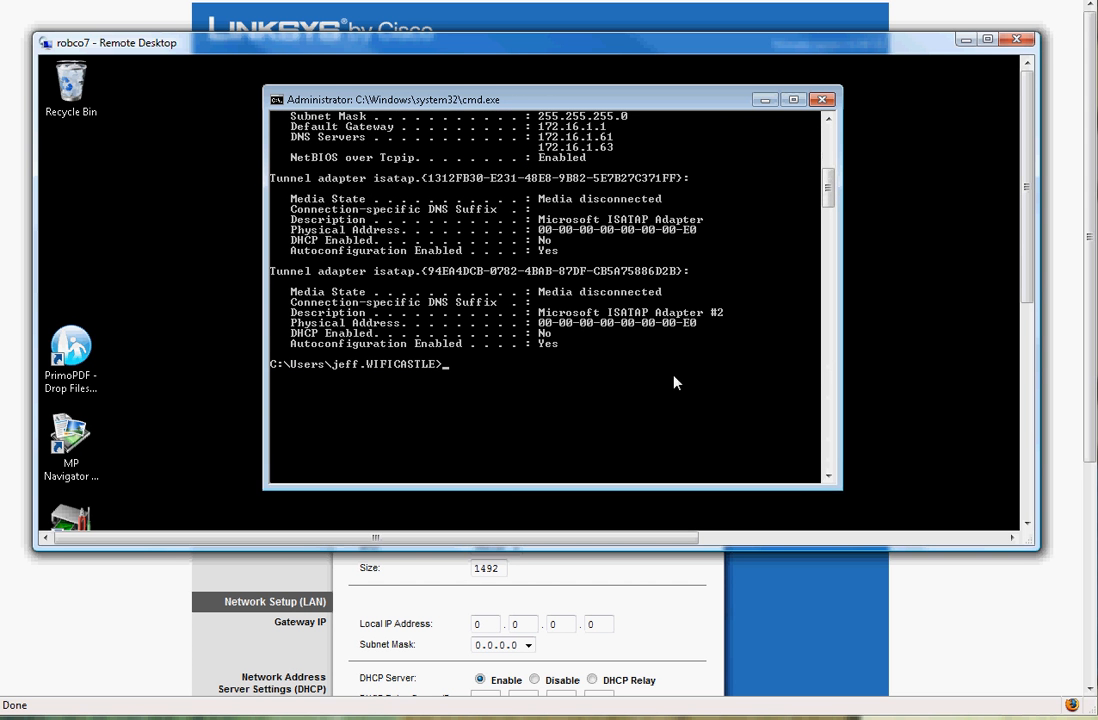
pyautogui.moveTo(828, 186); pyautogui.dragTo(828, 166)
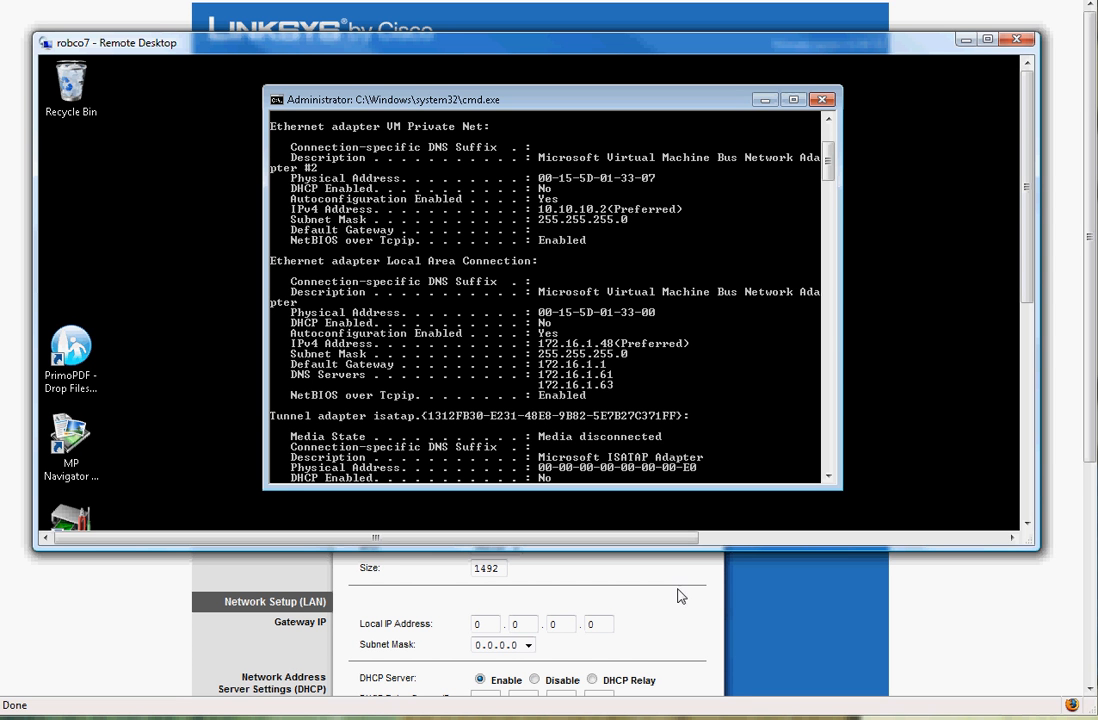
# Compare the MAC address in the Notepad note with the adapter's physical address and return to the router page.
pyautogui.click(965, 718)
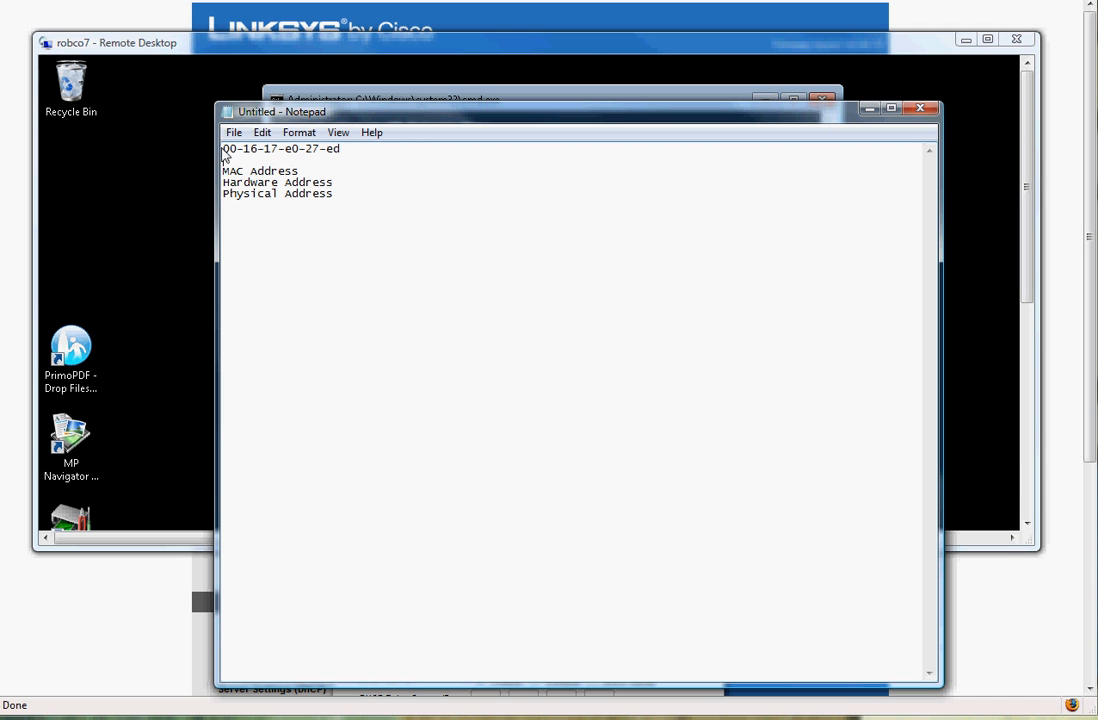
pyautogui.moveTo(219, 148); pyautogui.dragTo(350, 148)
pyautogui.click(355, 167)
pyautogui.click(868, 109)
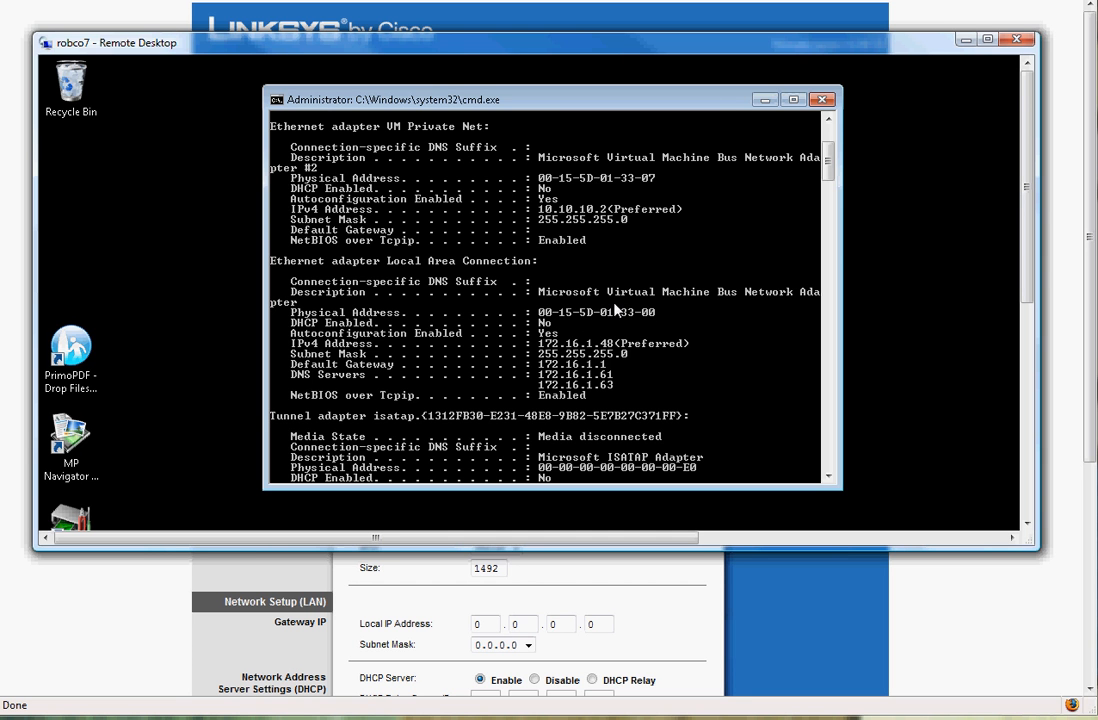
pyautogui.click(968, 40)
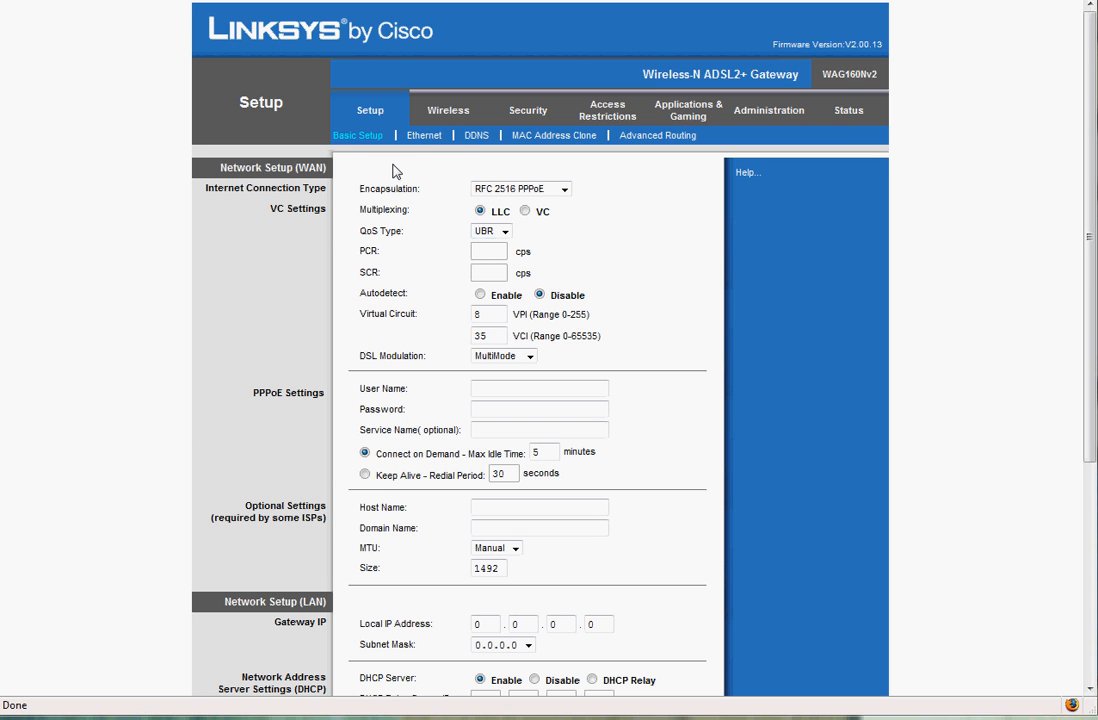
# Enable the router's Wireless MAC Filter and set it to permit only the listed computers.
pyautogui.click(448, 111)
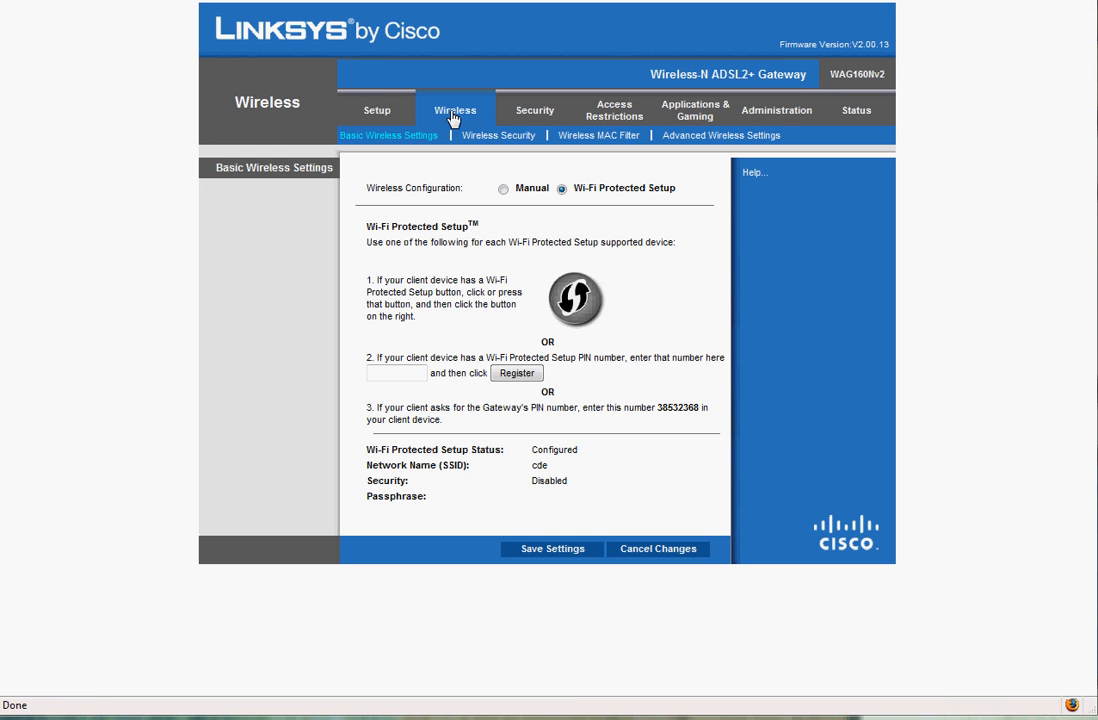
pyautogui.click(593, 140)
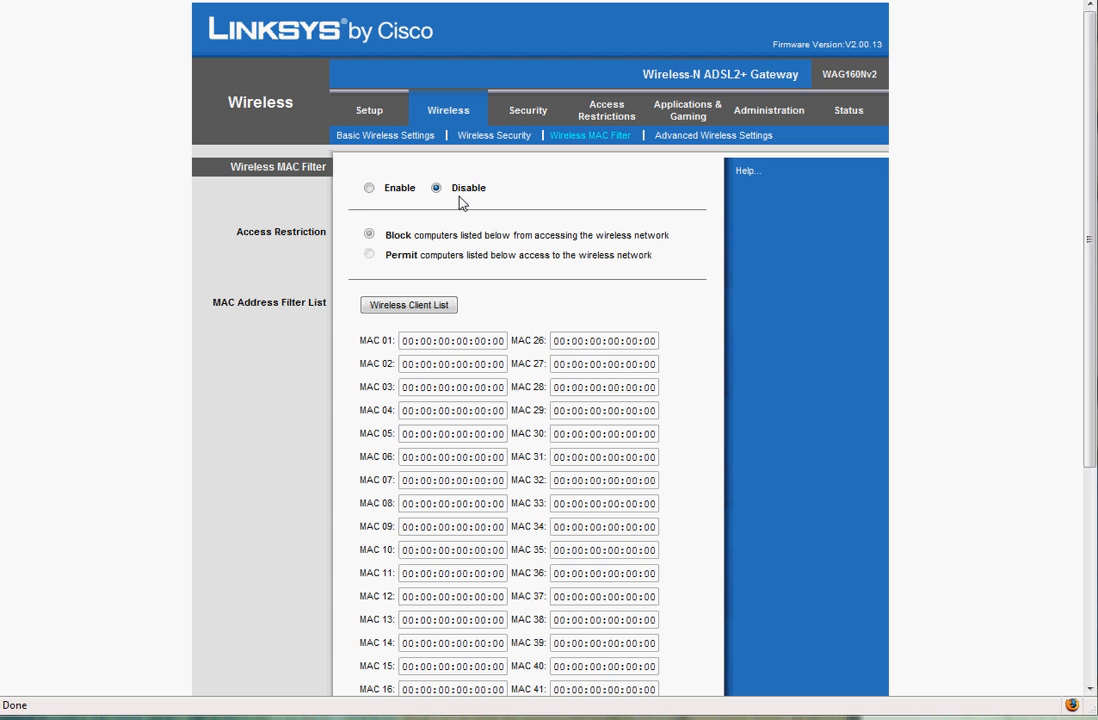
pyautogui.click(369, 189)
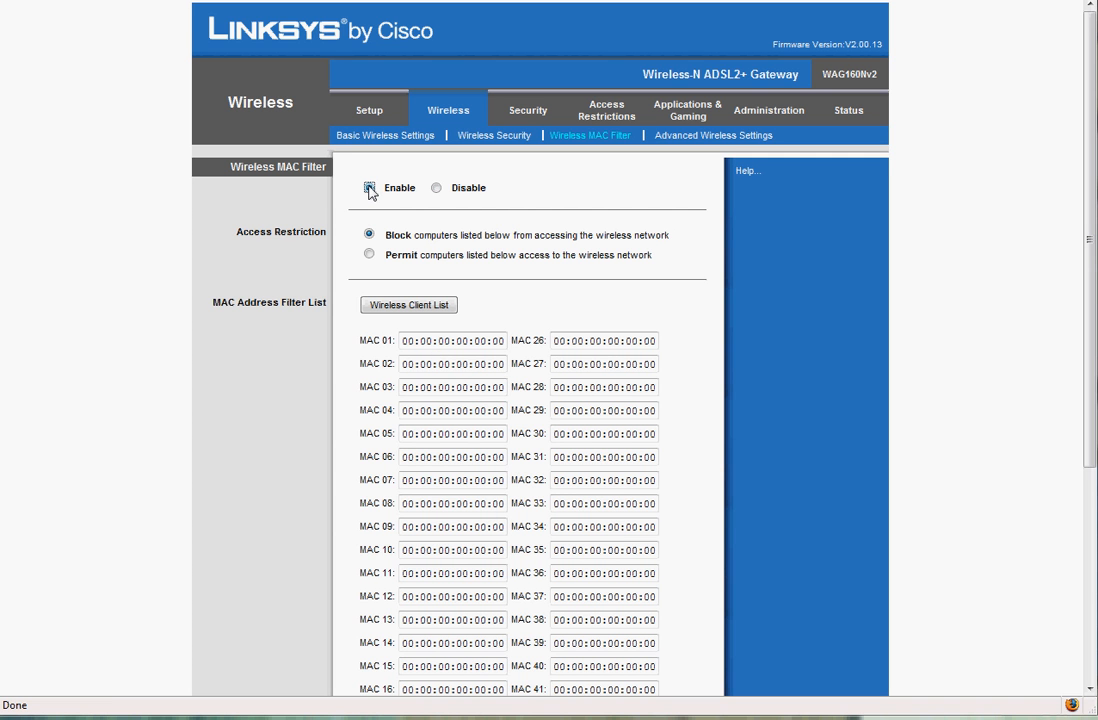
pyautogui.click(369, 256)
# Compare the format of the MAC address in Notepad with the format of the filter list's MAC 01 entry.
pyautogui.moveTo(1089, 374); pyautogui.dragTo(1091, 406)
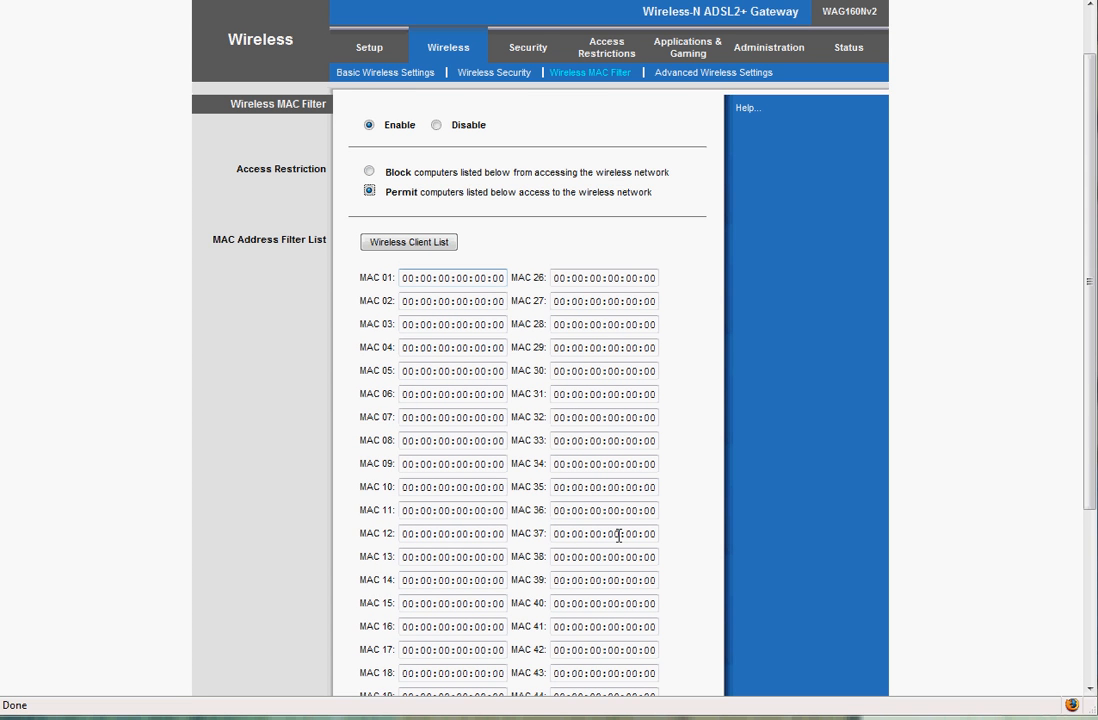
pyautogui.click(860, 717)
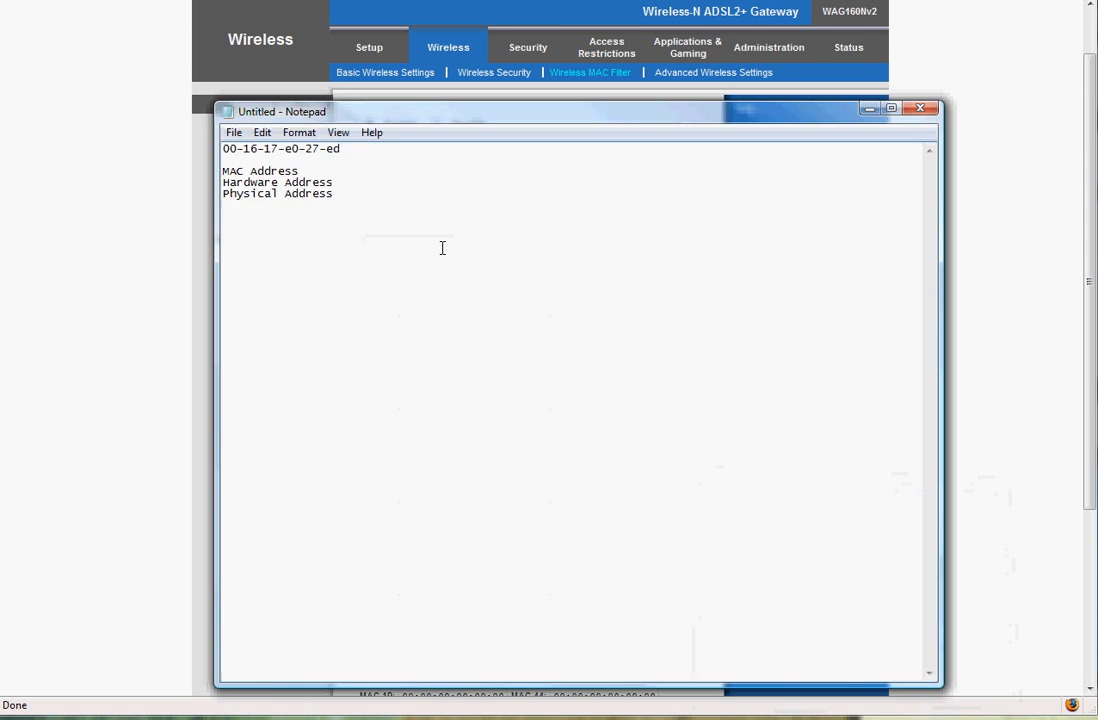
pyautogui.moveTo(223, 148); pyautogui.dragTo(342, 150)
pyautogui.click(870, 109)
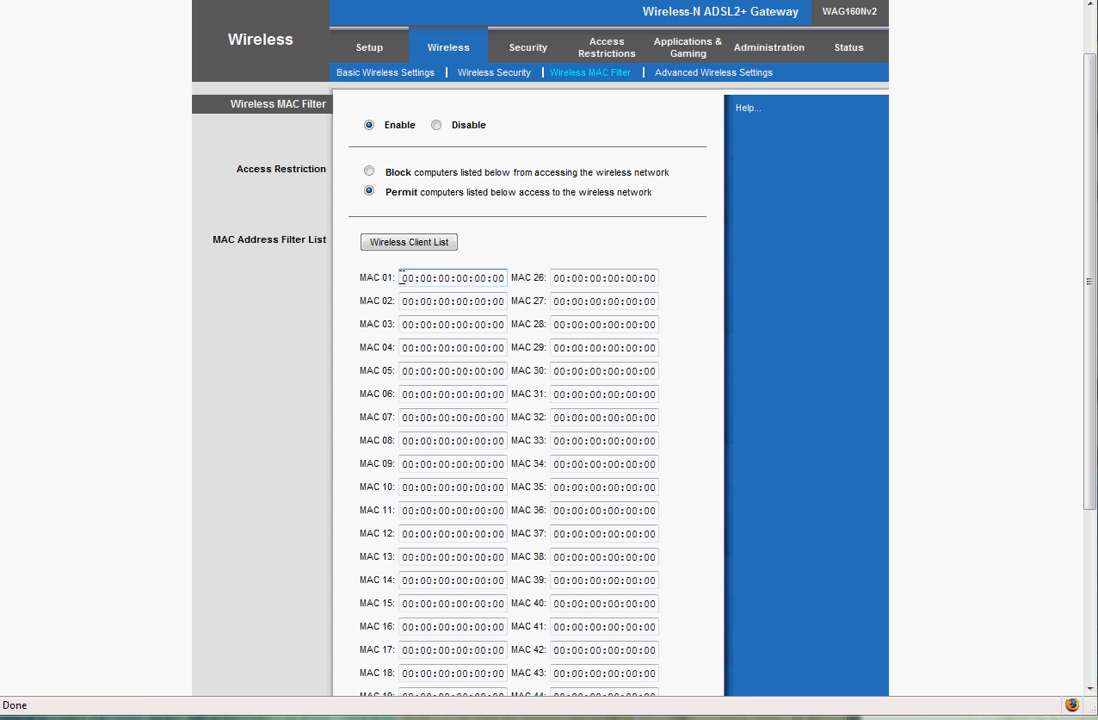
pyautogui.moveTo(404, 278); pyautogui.dragTo(502, 278)
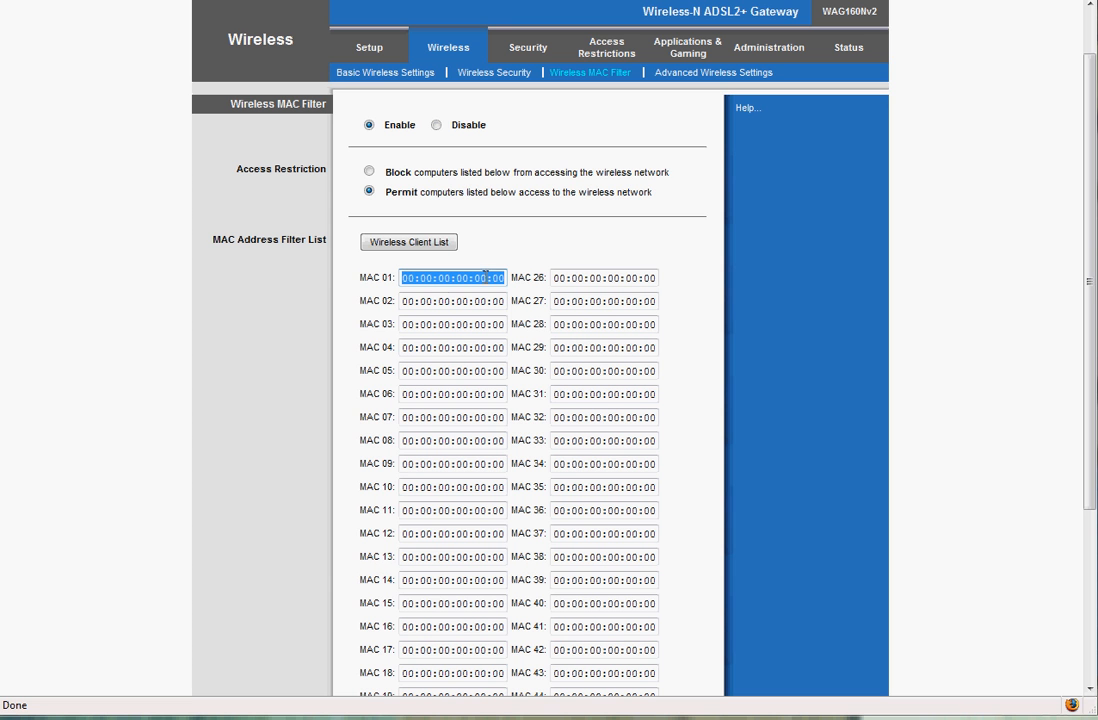
pyautogui.click(413, 278)
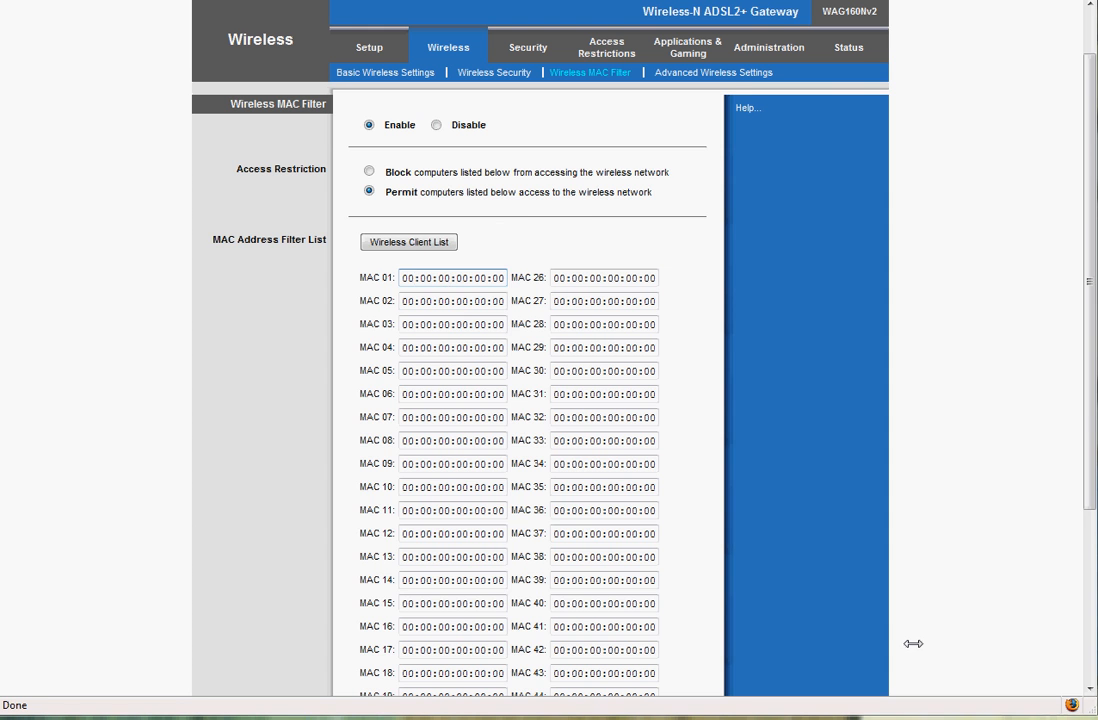
# In Notepad, replace the hyphens on both sides of 27 in the noted MAC address with colons.
pyautogui.hotkey('alt', 'Tab')
pyautogui.click(326, 159)
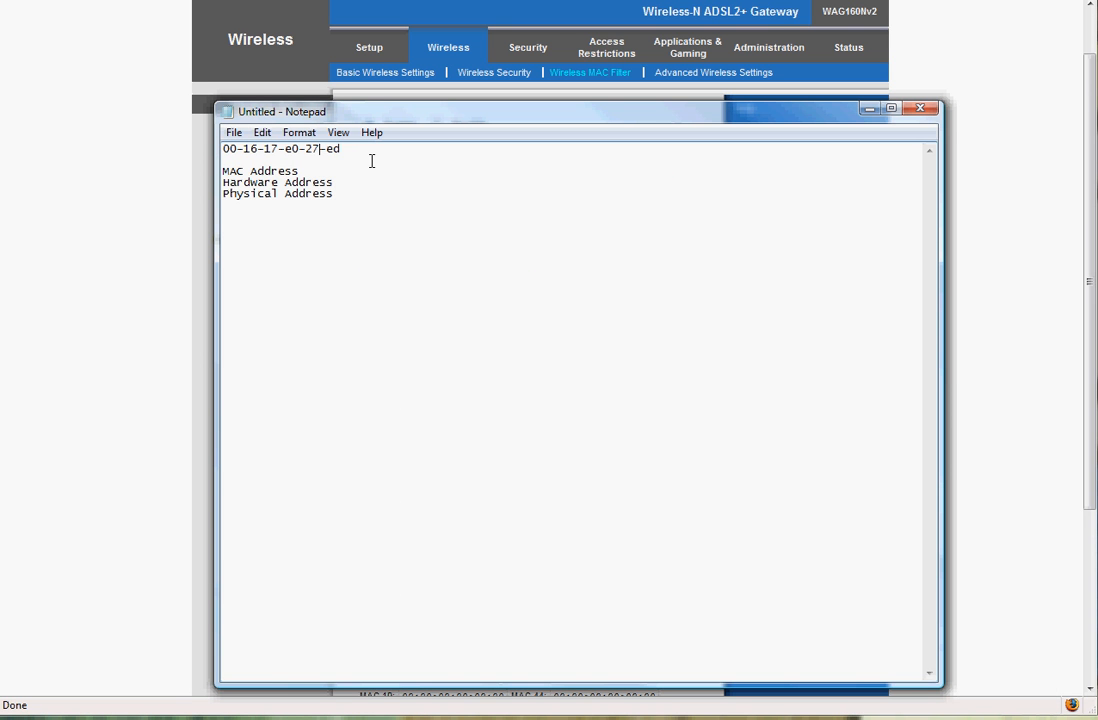
pyautogui.press('Delete')
pyautogui.write(':27:')
pyautogui.click(869, 108)
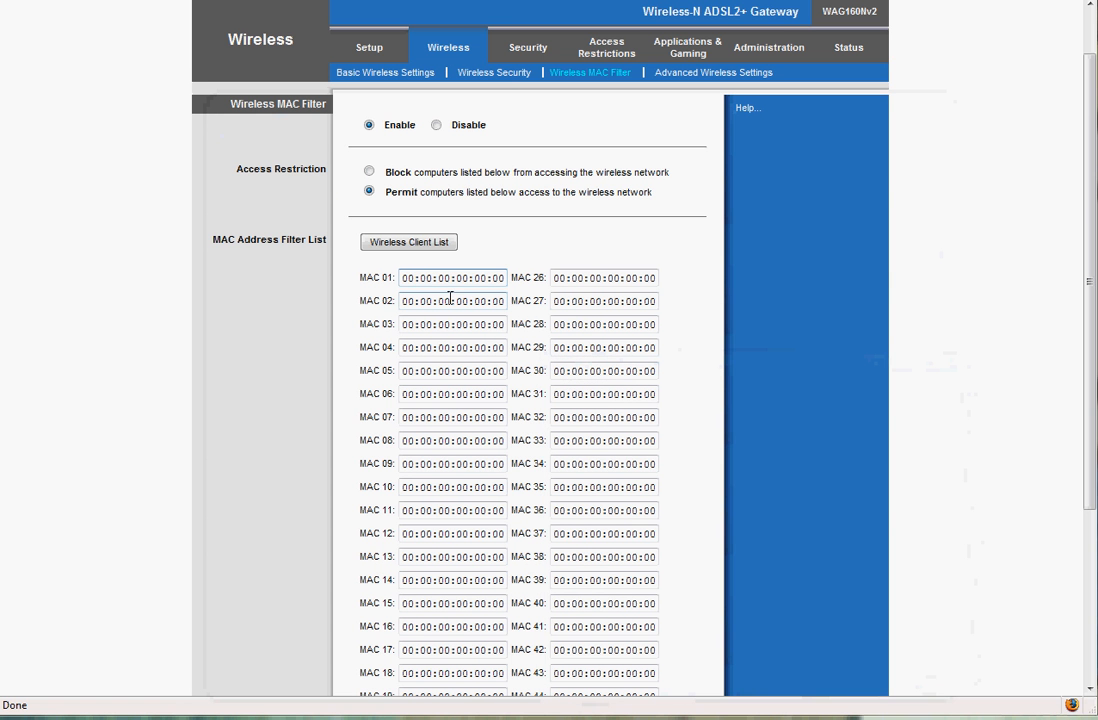
# Examine the MAC 01 entry and the full MAC address filter list down to the save options.
pyautogui.moveTo(403, 278); pyautogui.dragTo(517, 266)
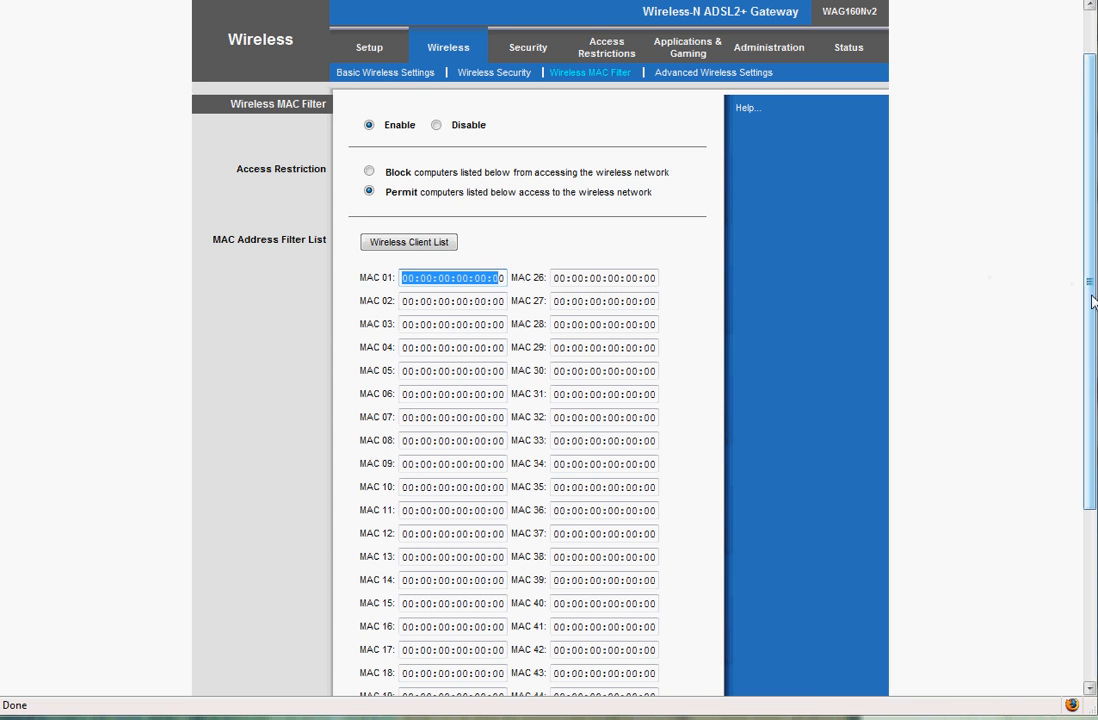
pyautogui.moveTo(1094, 310); pyautogui.dragTo(1094, 488)
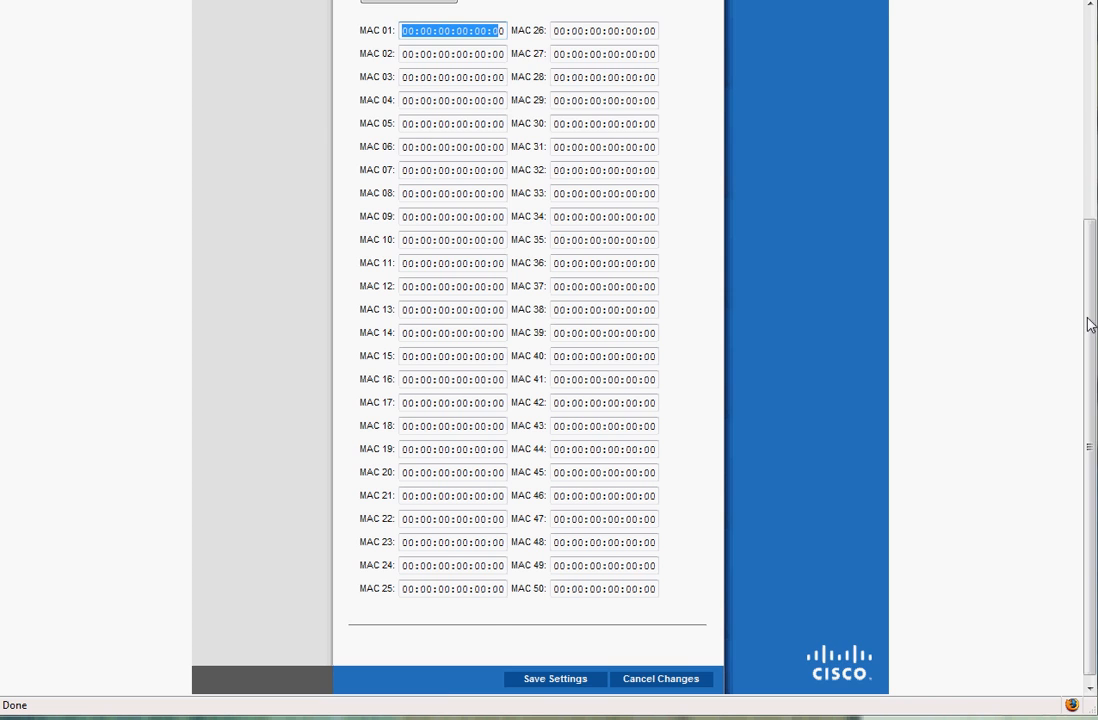
pyautogui.moveTo(1090, 321); pyautogui.dragTo(1091, 143)
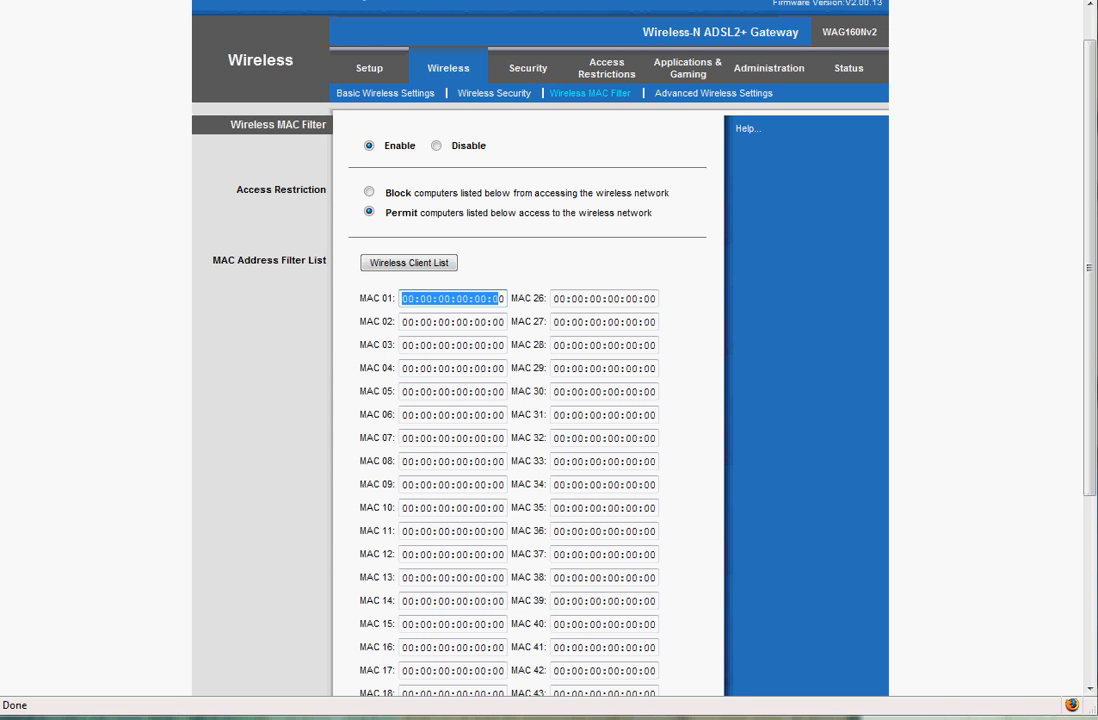
pyautogui.rightClick(1061, 719)
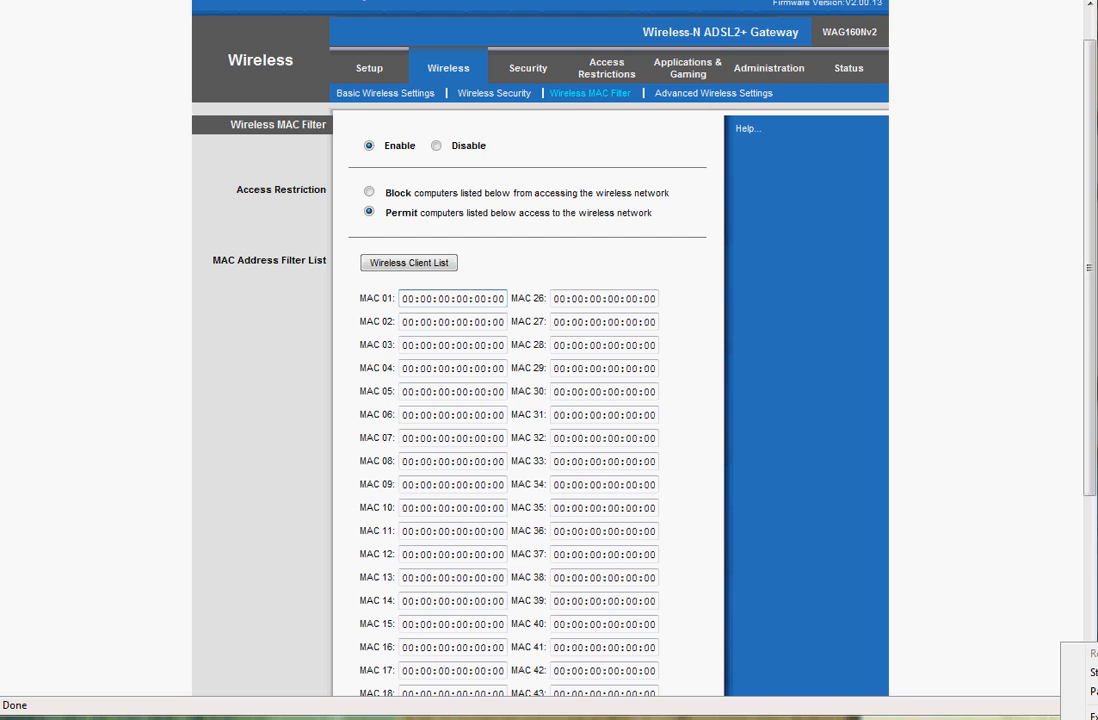